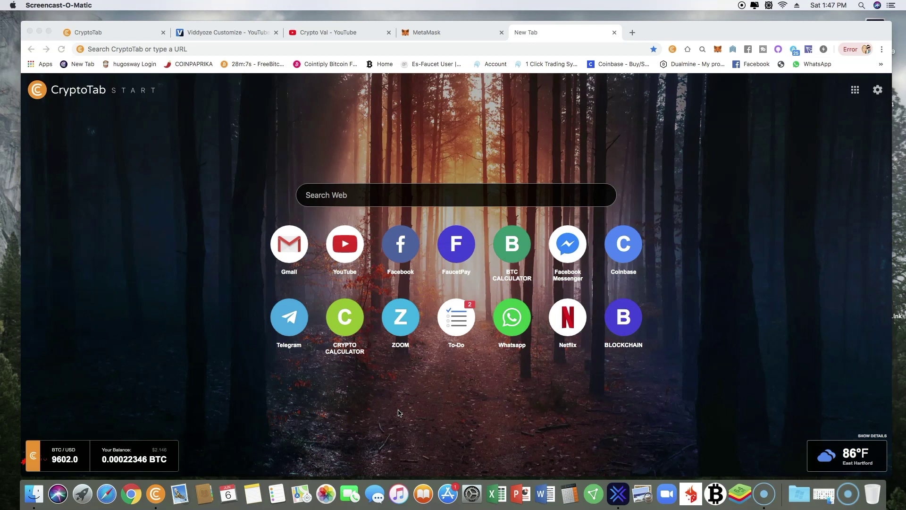
Look over the metamask.io site, then return to the start page and open the DEMO wallet at 0 ETH
click(444, 33)
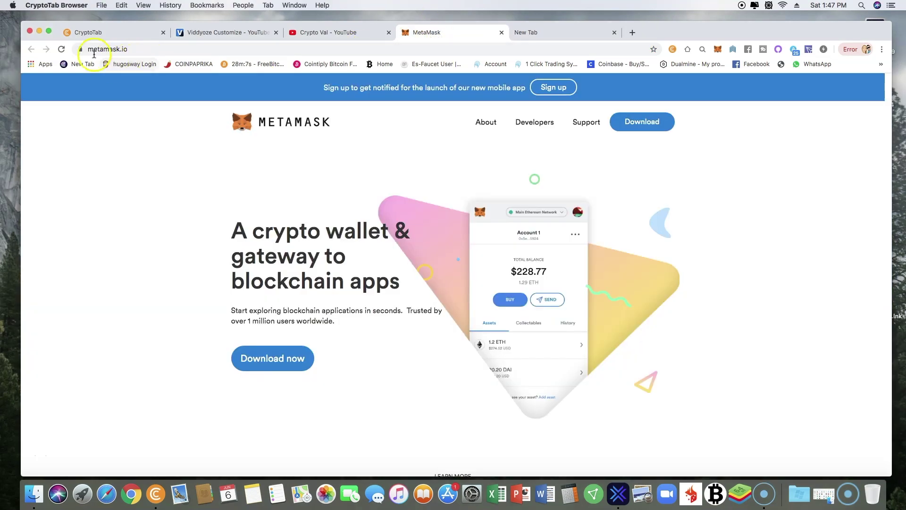
click(118, 49)
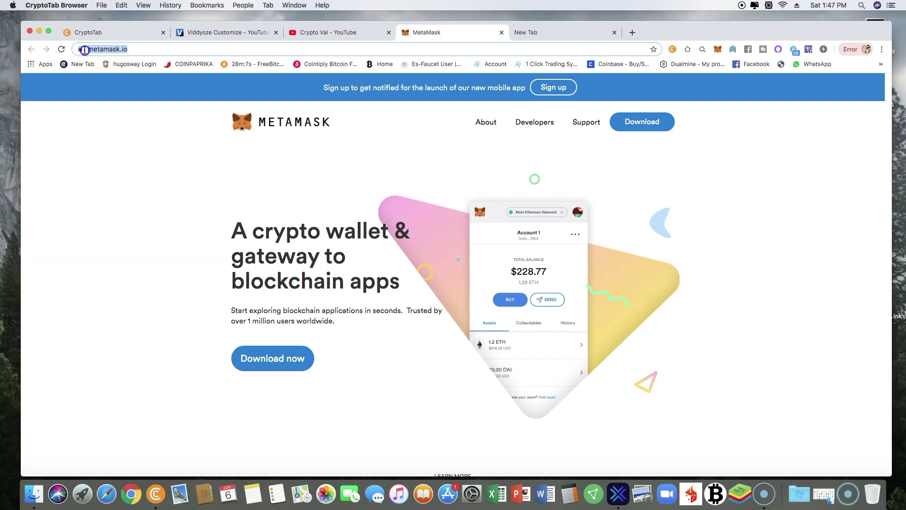
click(125, 105)
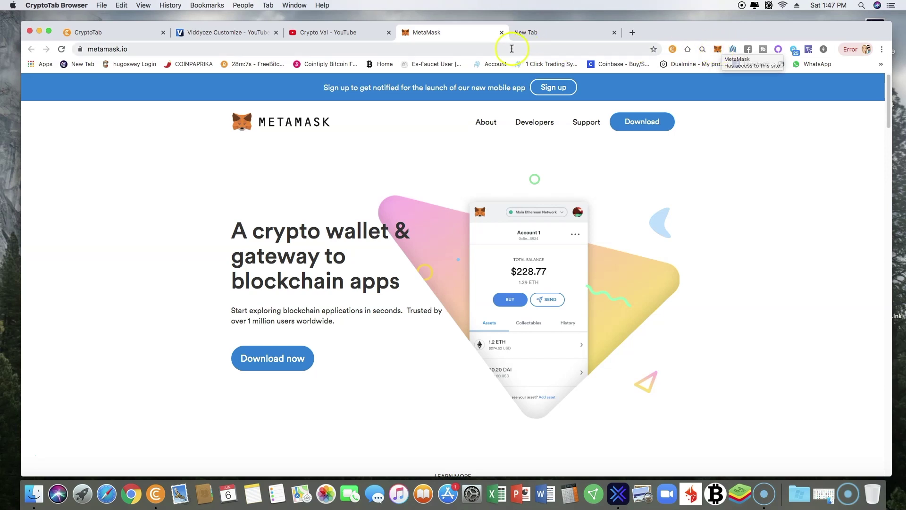
click(543, 38)
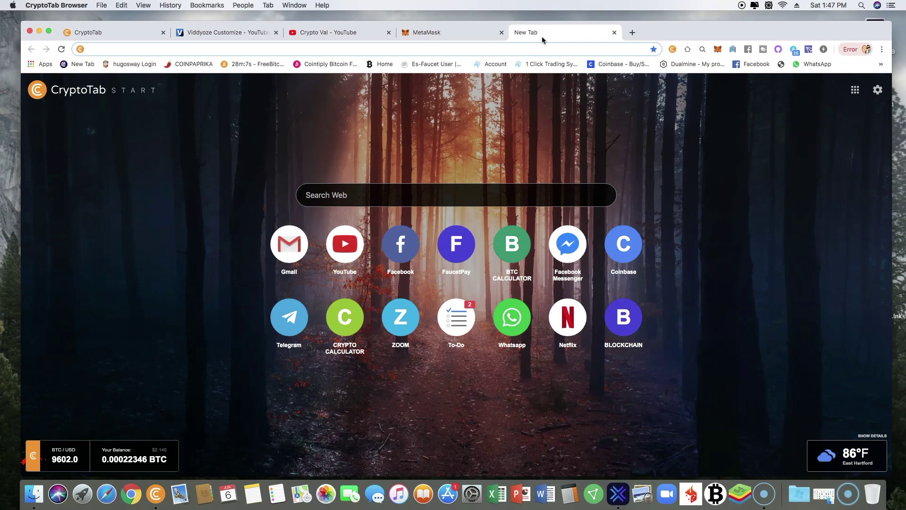
click(718, 49)
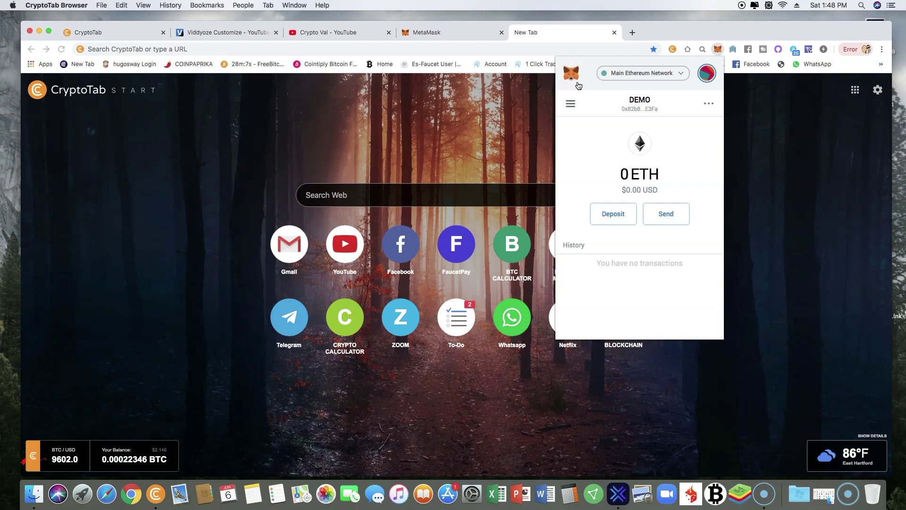
click(710, 78)
click(708, 84)
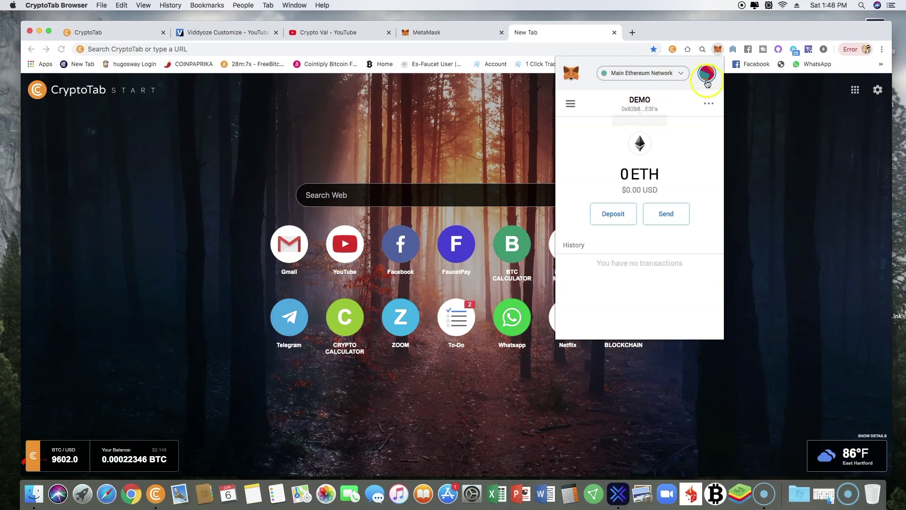
click(707, 78)
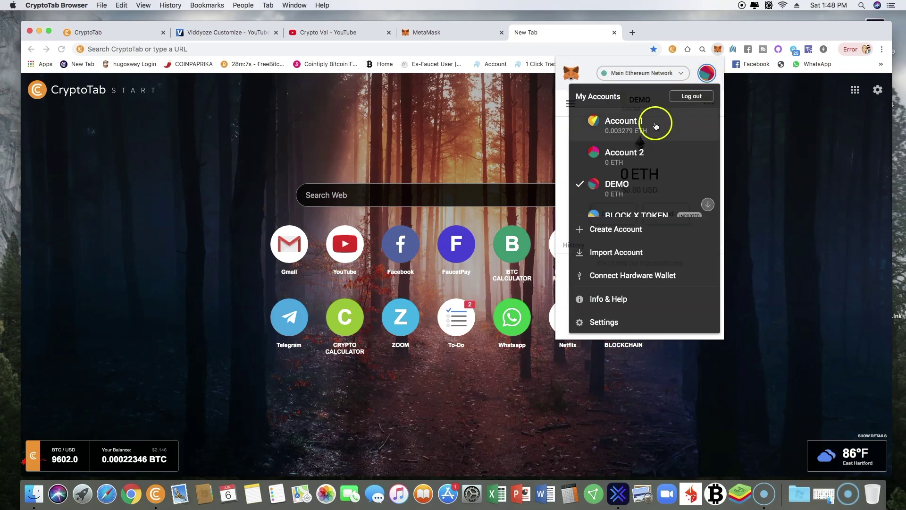
scroll(633, 177, down, 1)
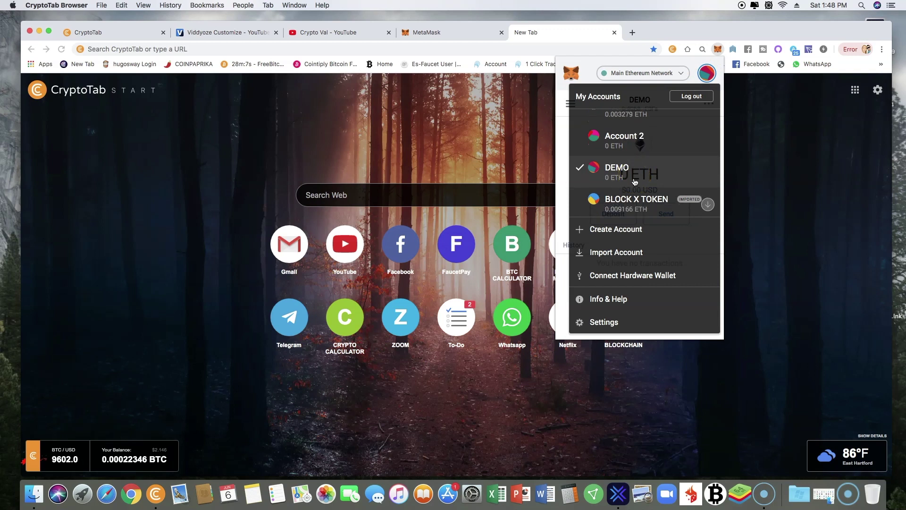
click(633, 202)
click(575, 117)
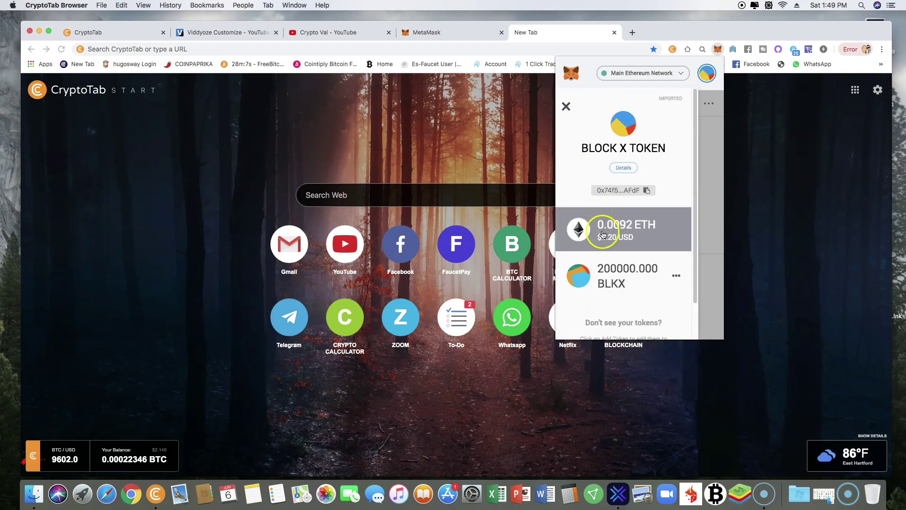
click(611, 275)
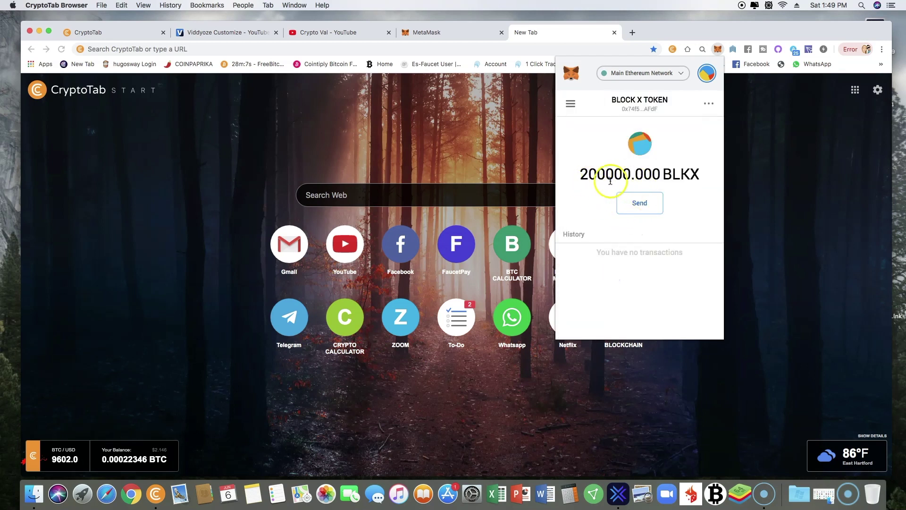
click(704, 76)
click(616, 186)
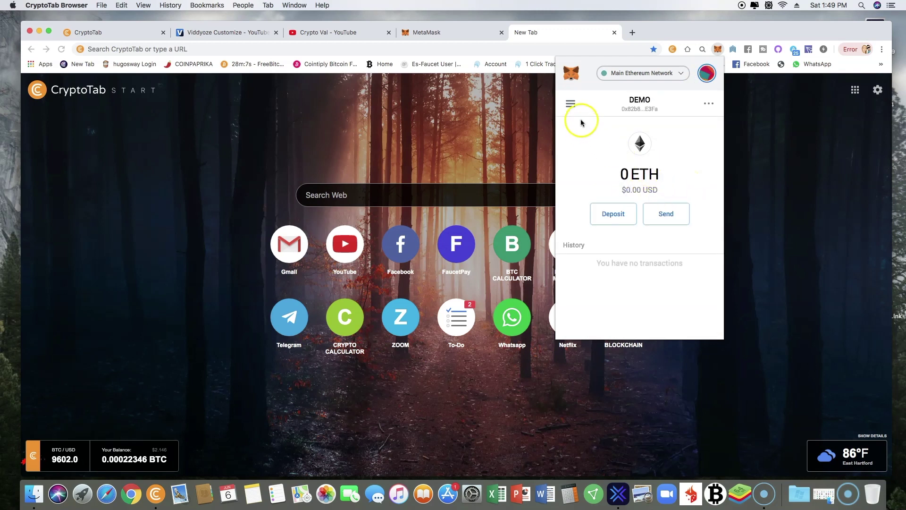
Browse the DEMO account's token panel, then start adding a token and focus the token search
click(705, 104)
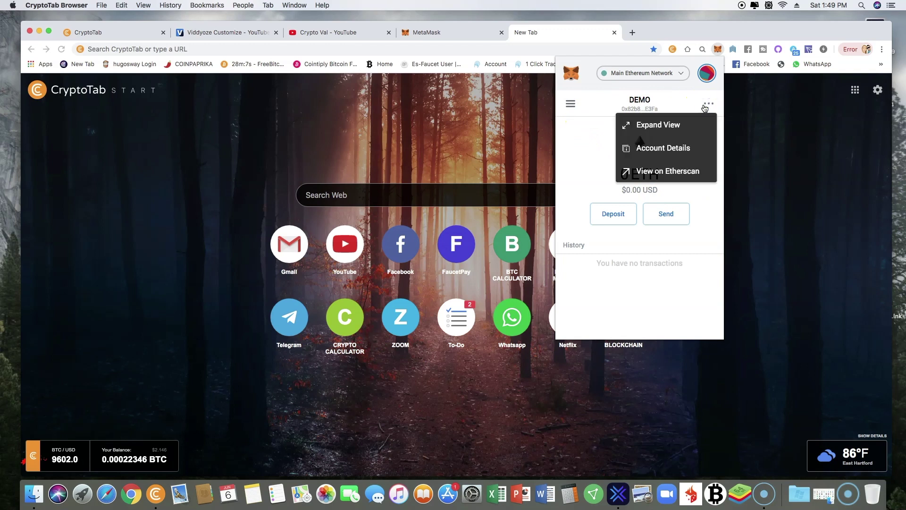
click(596, 148)
click(572, 104)
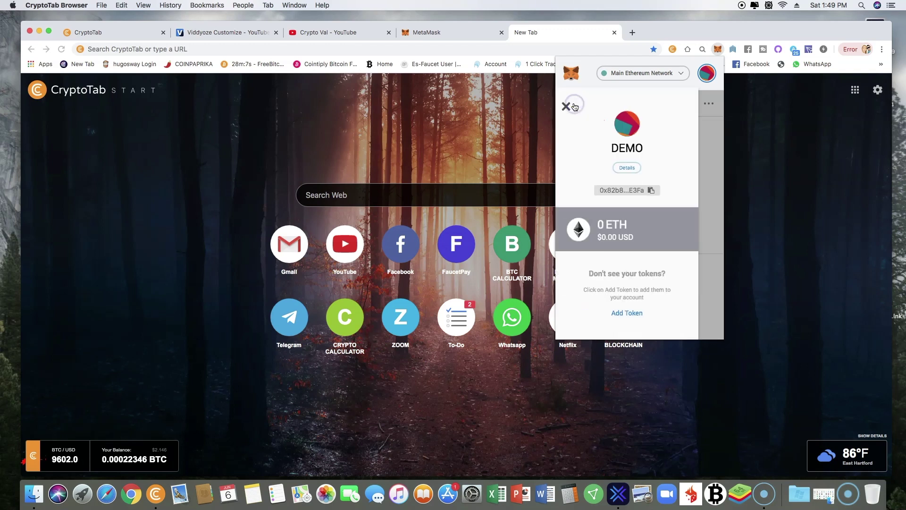
click(700, 150)
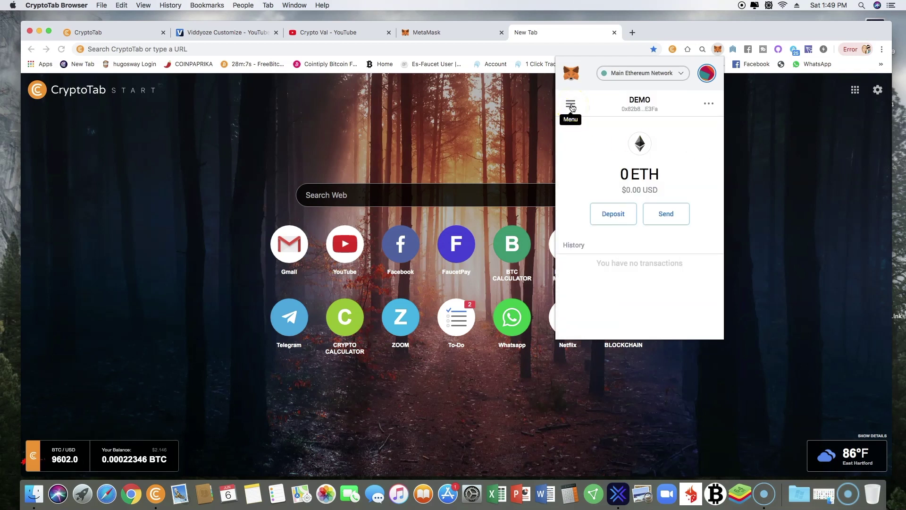
click(571, 107)
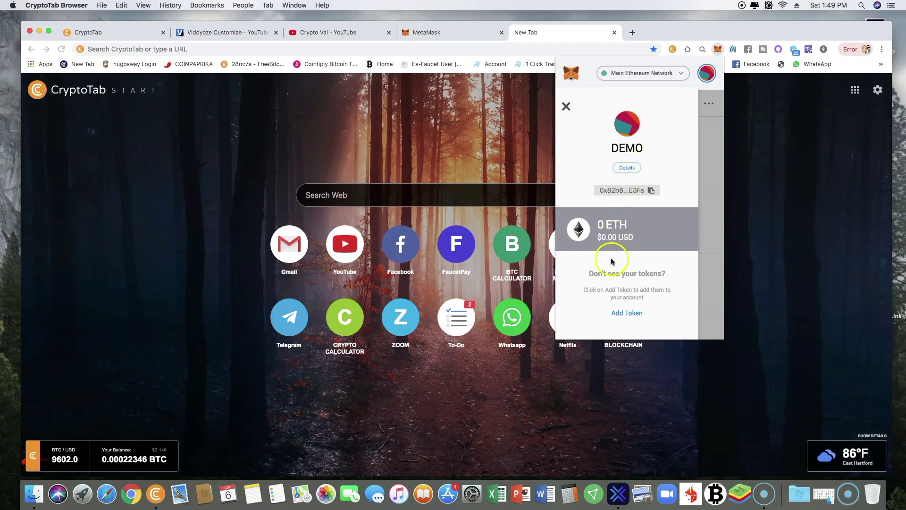
click(626, 314)
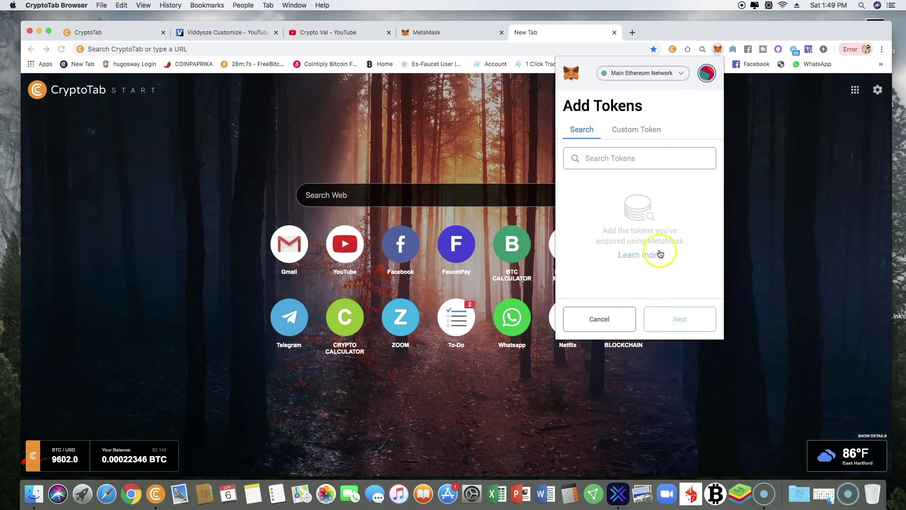
click(611, 161)
Search tokens for 'HEX', pick Herocoin (PLAY), clear the search, and switch to the Custom Token form
click(573, 192)
click(596, 161)
text(HE)
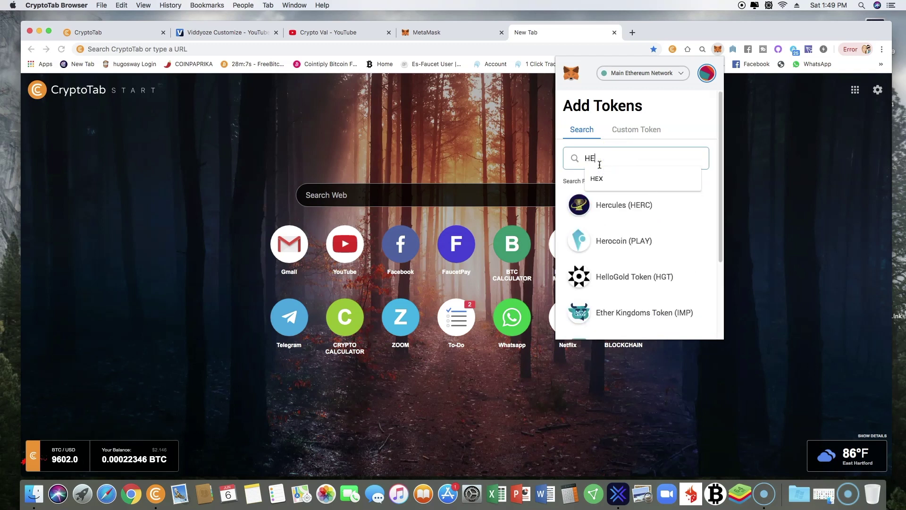
text(X)
scroll(635, 239, down, 3)
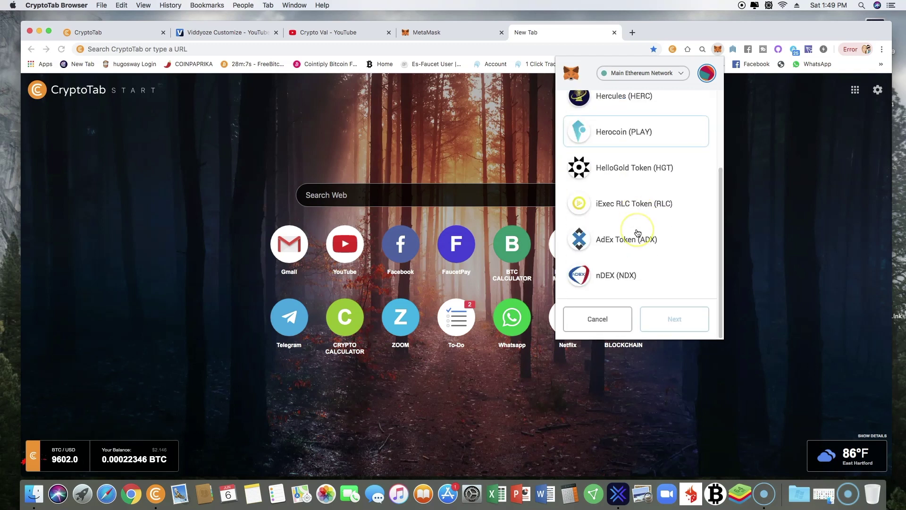
click(611, 157)
scroll(604, 177, up, 3)
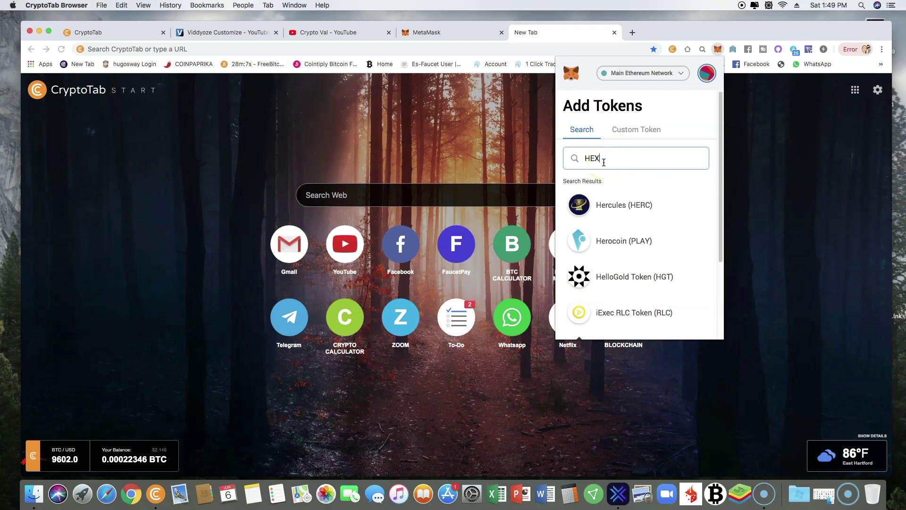
key(BackSpace)
key(BackSpace)
key(BackSpace)
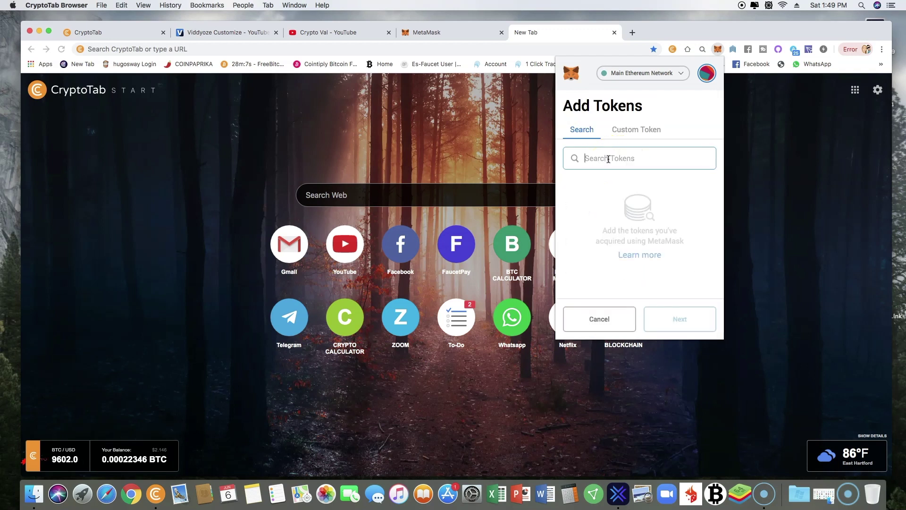
click(635, 134)
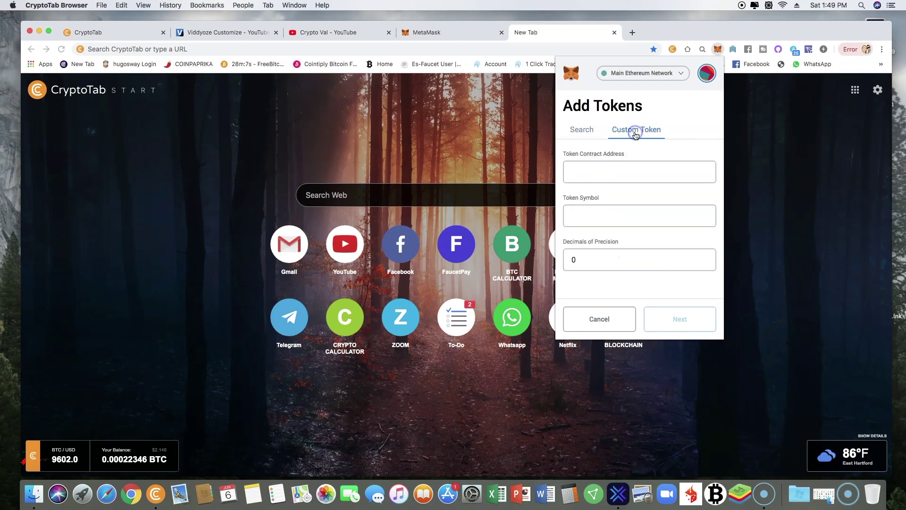
Try the contract address, symbol and decimals fields without entering values, then show My Accounts
click(615, 166)
drag(564, 155, 623, 157)
click(593, 173)
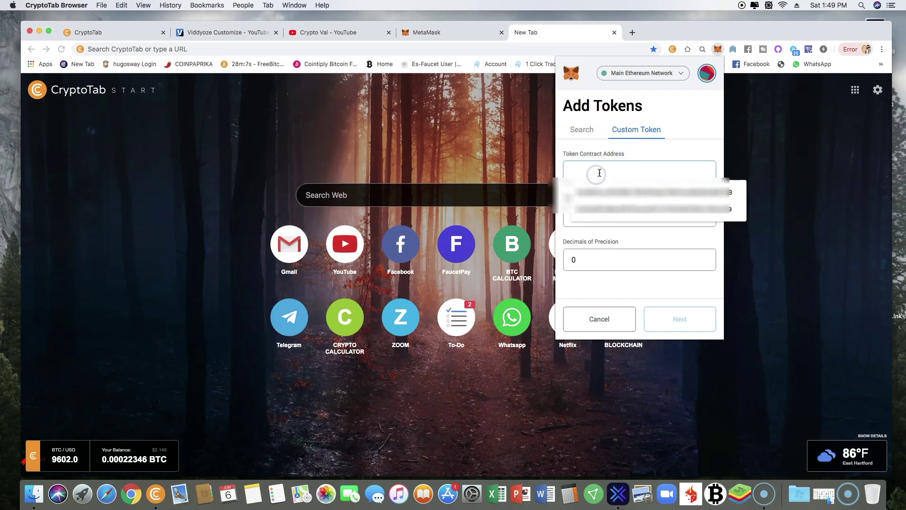
click(642, 154)
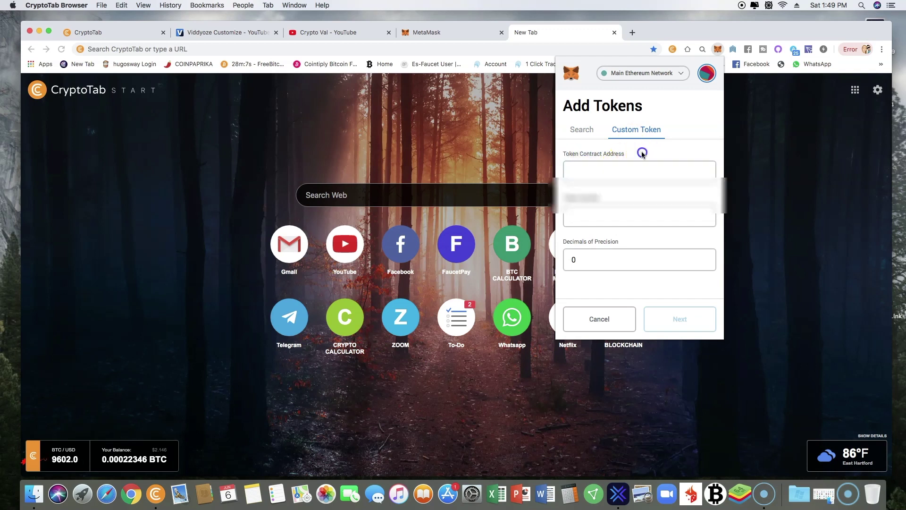
click(568, 197)
drag(568, 197, 602, 199)
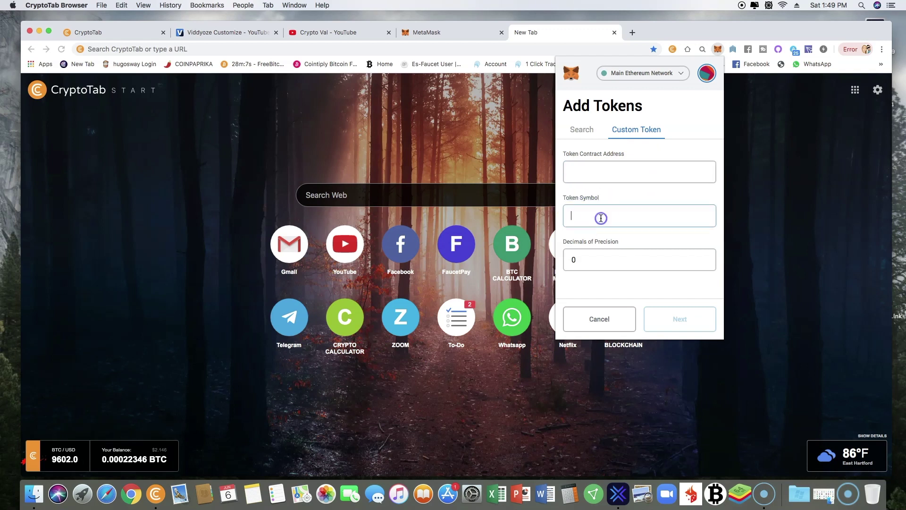
click(601, 263)
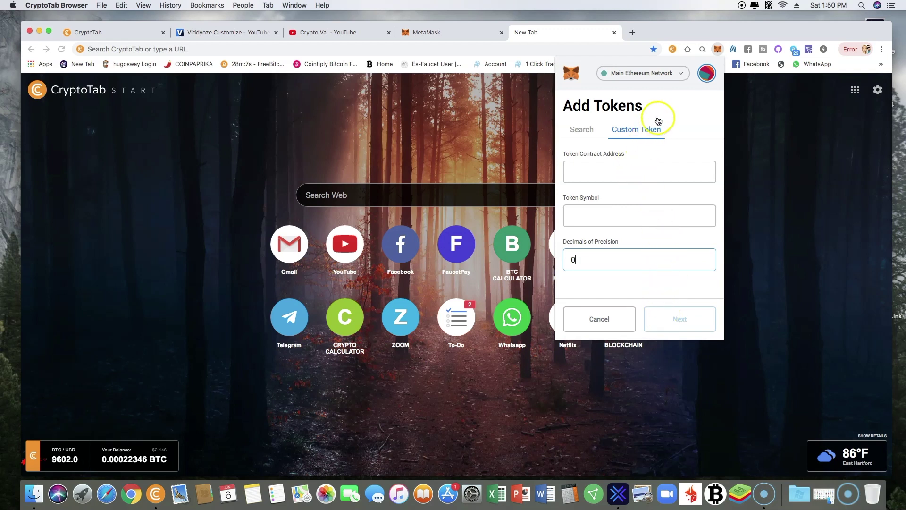
click(707, 73)
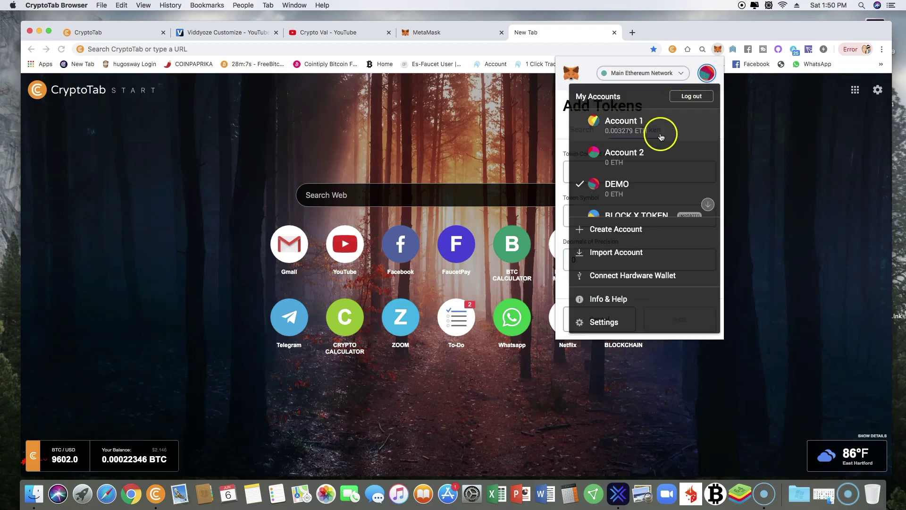
Switch the wallet to the BLOCK X TOKEN account from My Accounts
scroll(647, 184, down, 2)
click(622, 205)
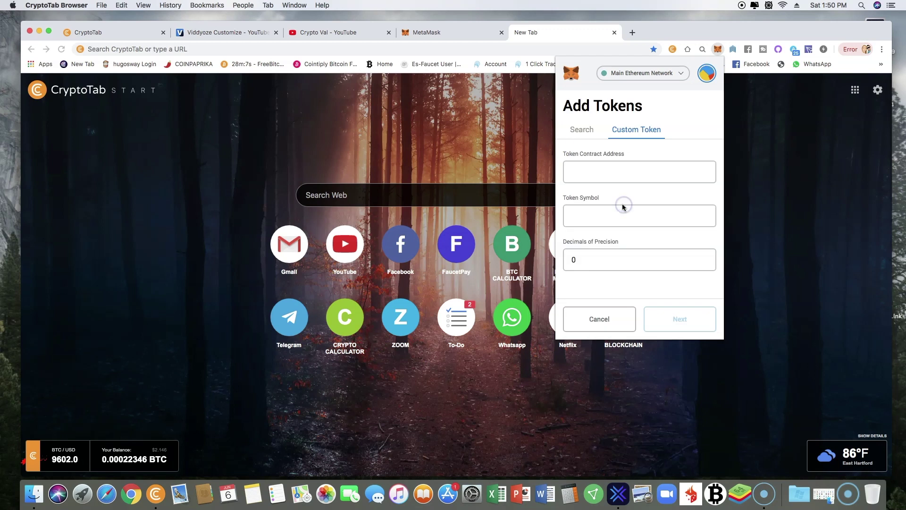
click(706, 73)
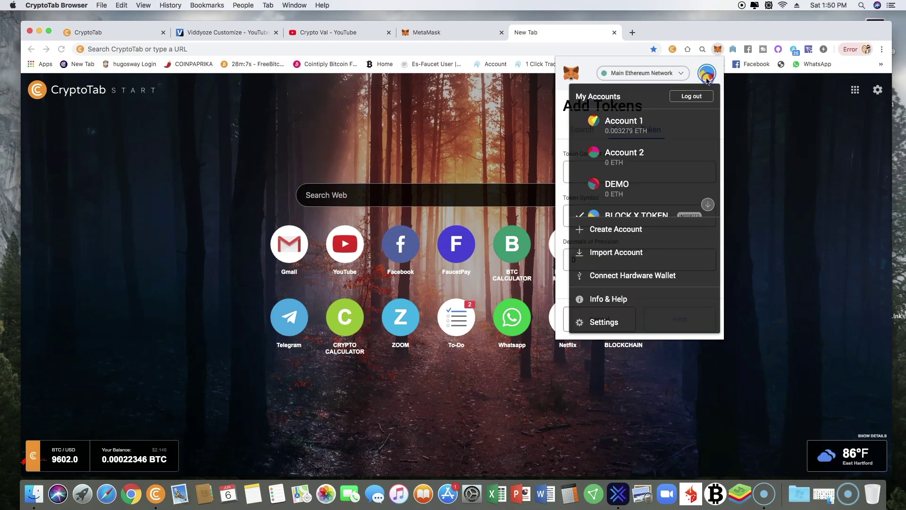
scroll(628, 189, down, 1)
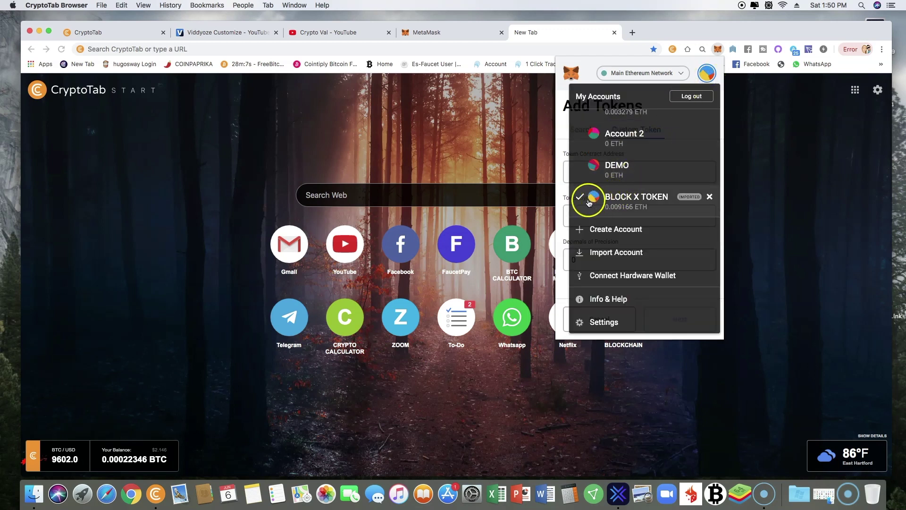
click(597, 199)
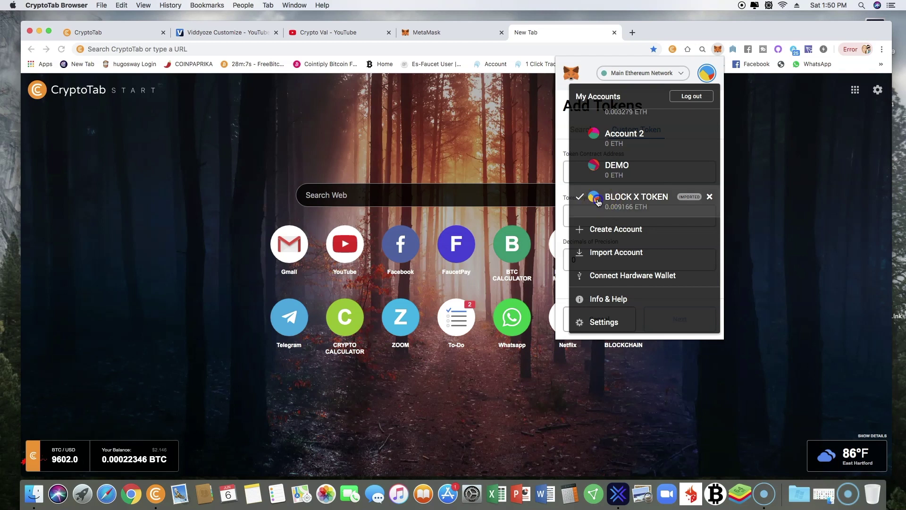
click(706, 72)
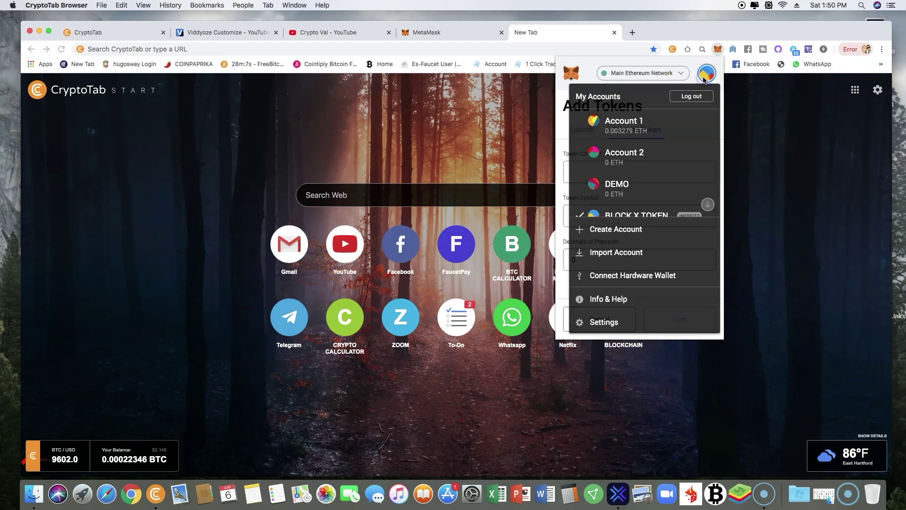
click(628, 210)
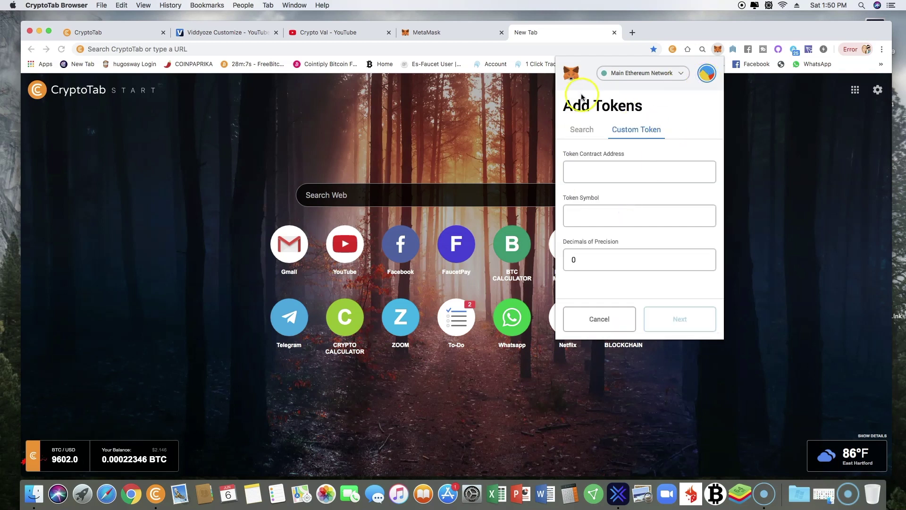
Cancel the custom token form and view the 200000.000 BLKX token balance
click(614, 317)
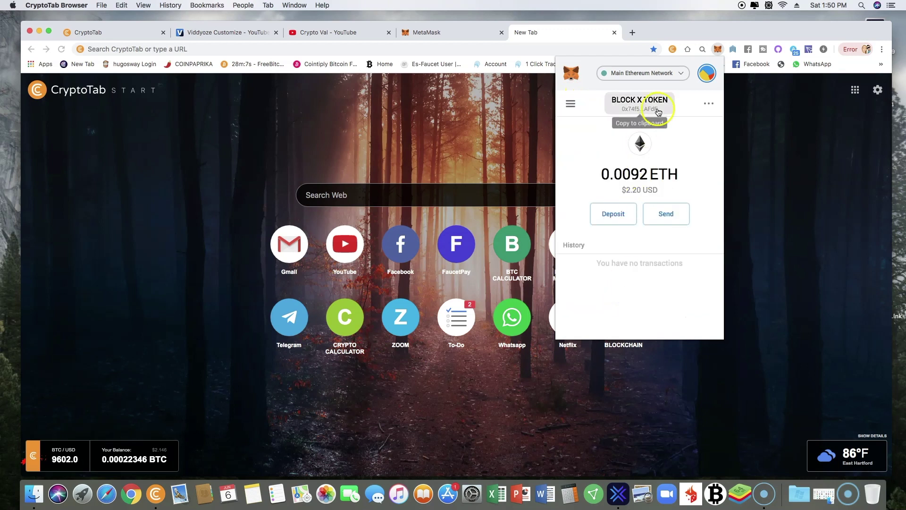
click(570, 104)
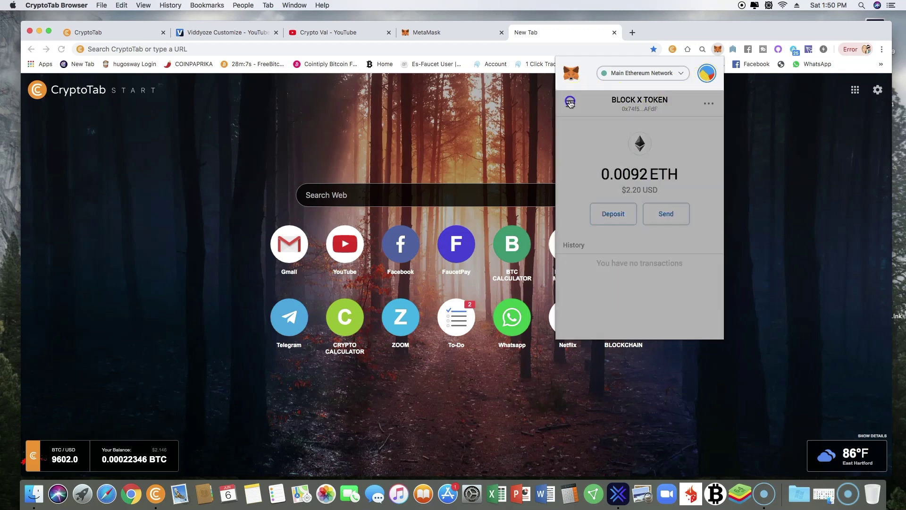
click(621, 274)
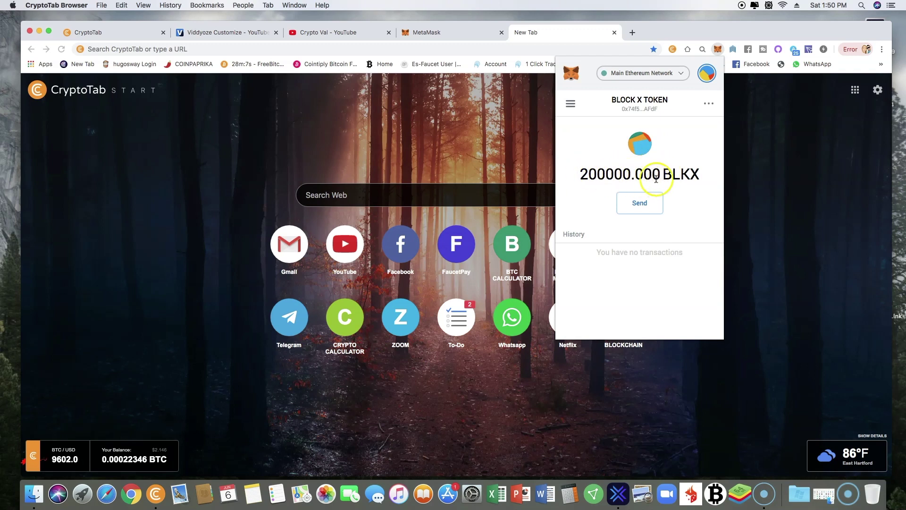
Return from the BLKX token view to the account's ETH balance
click(571, 104)
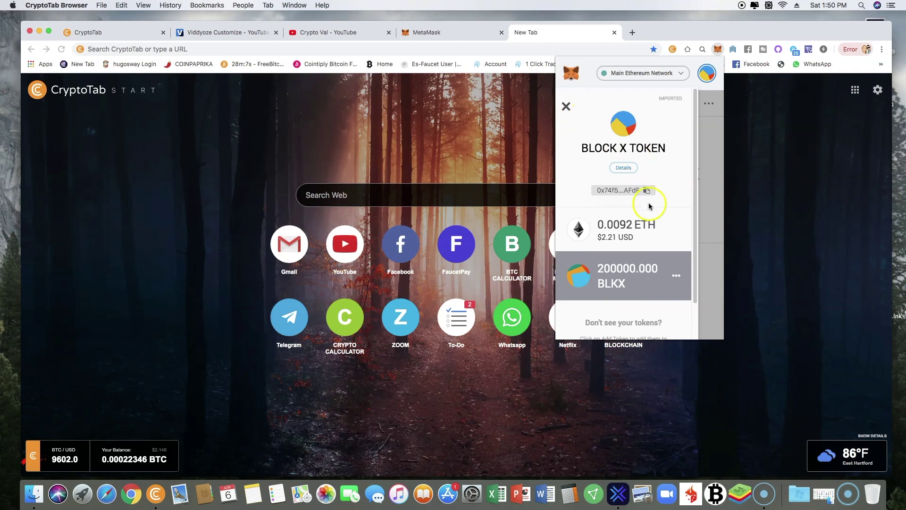
click(632, 224)
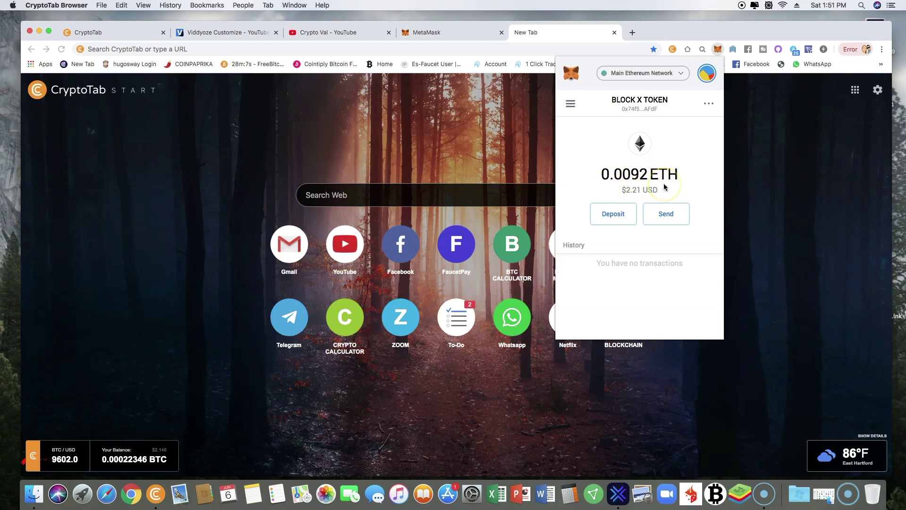
click(571, 105)
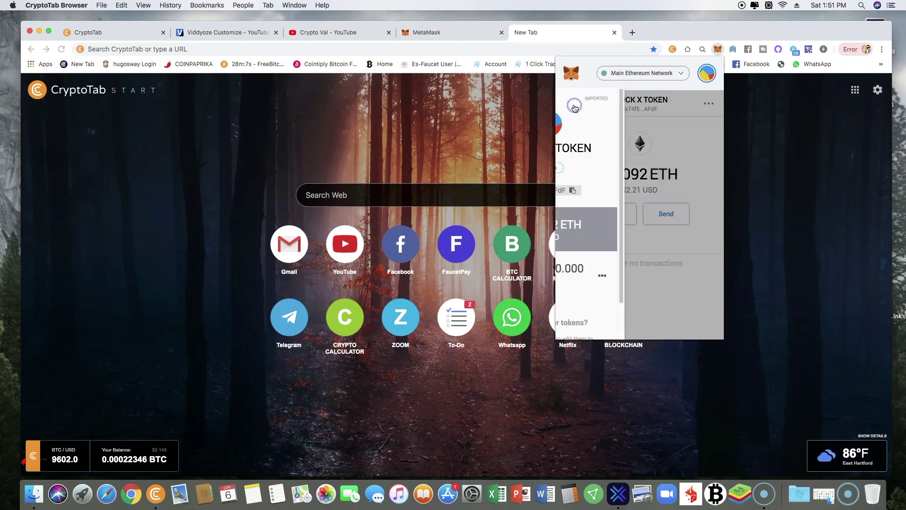
click(702, 149)
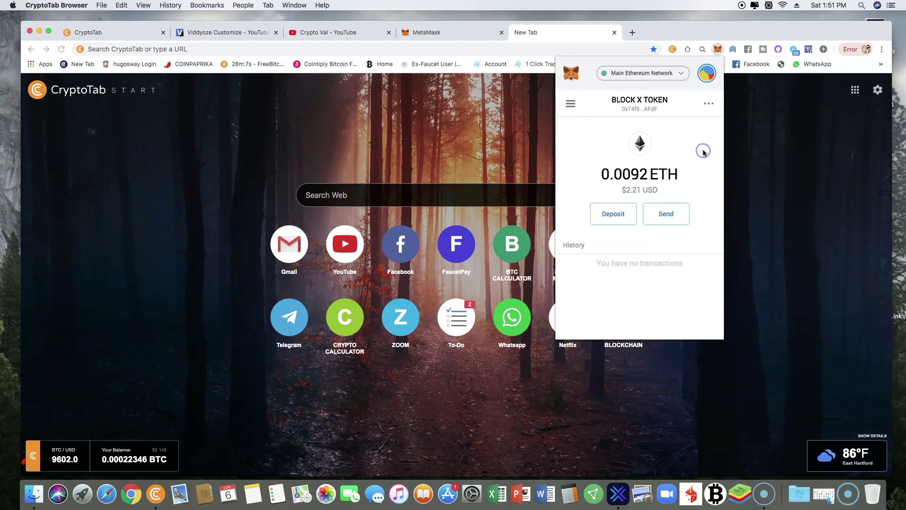
Highlight the 0.0092 ETH and $2.21 USD figures, then go to Deposit Ether
drag(599, 174, 680, 175)
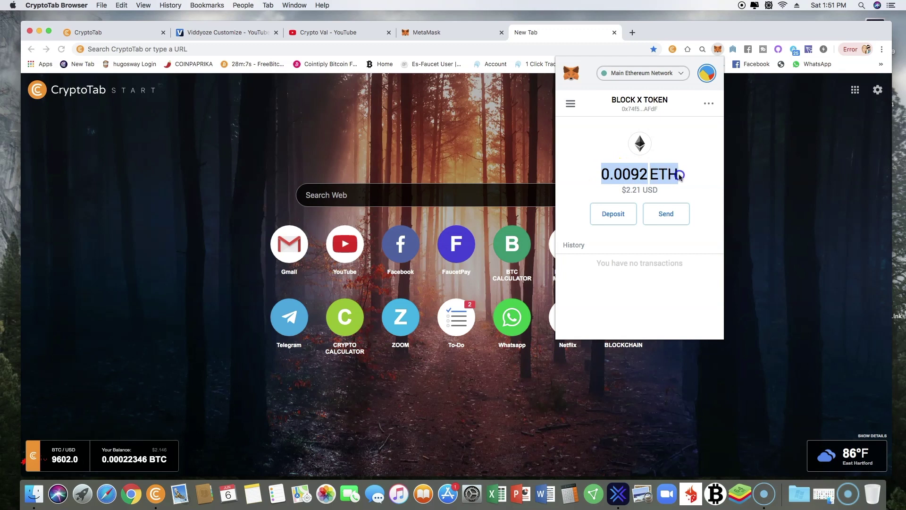
drag(621, 190, 653, 190)
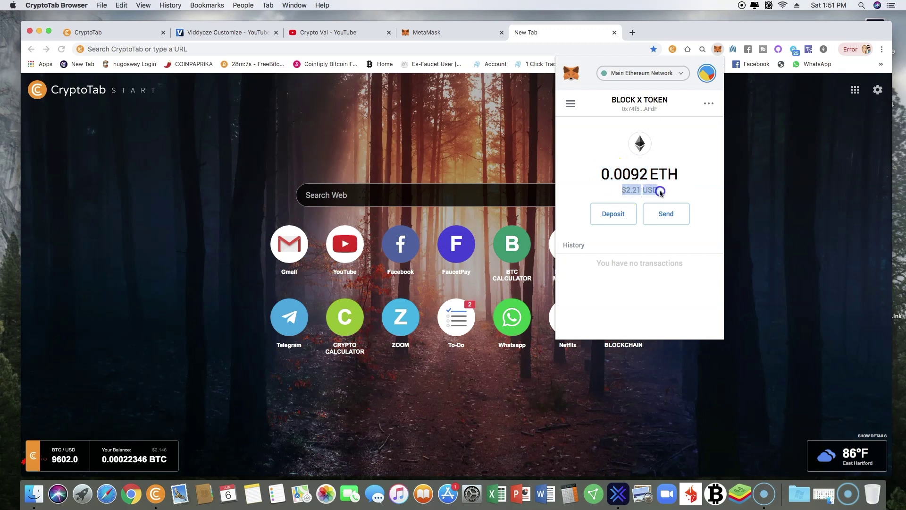
click(569, 106)
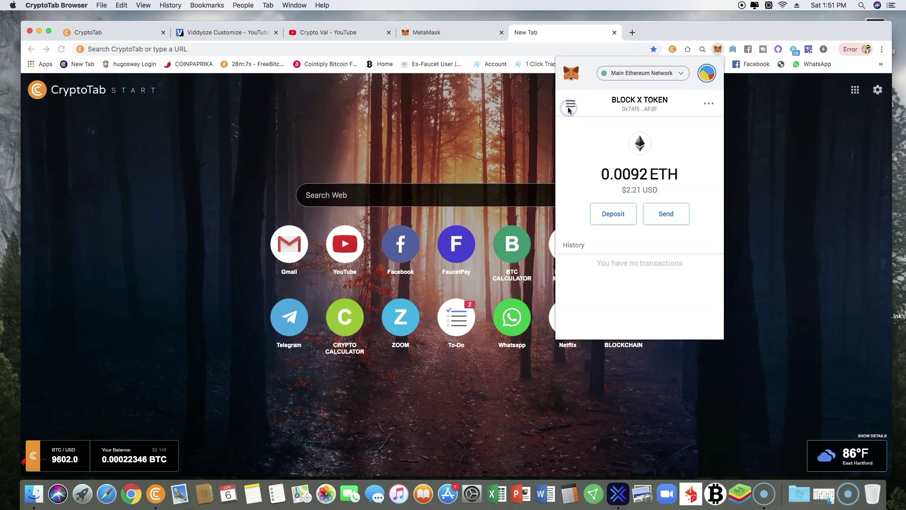
click(620, 213)
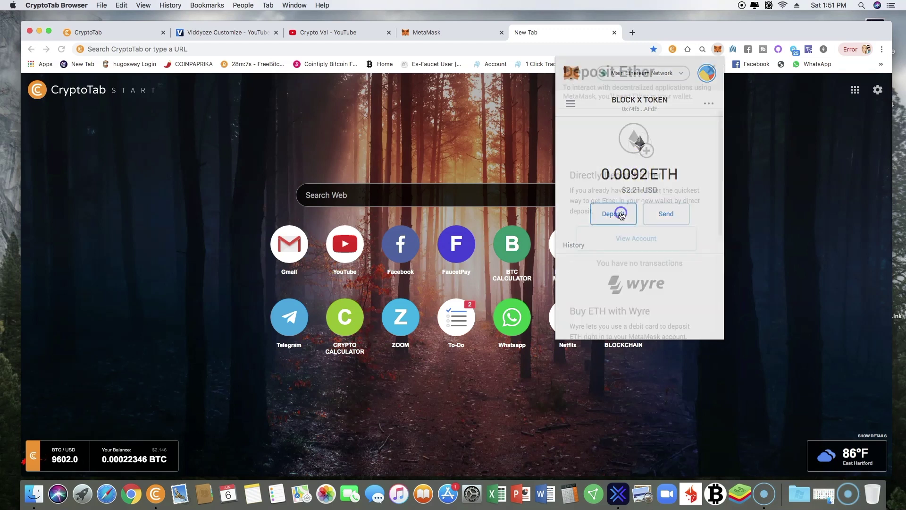
View the BLOCK X TOKEN account details and QR code, then return to the 0.0092 ETH overview
click(631, 234)
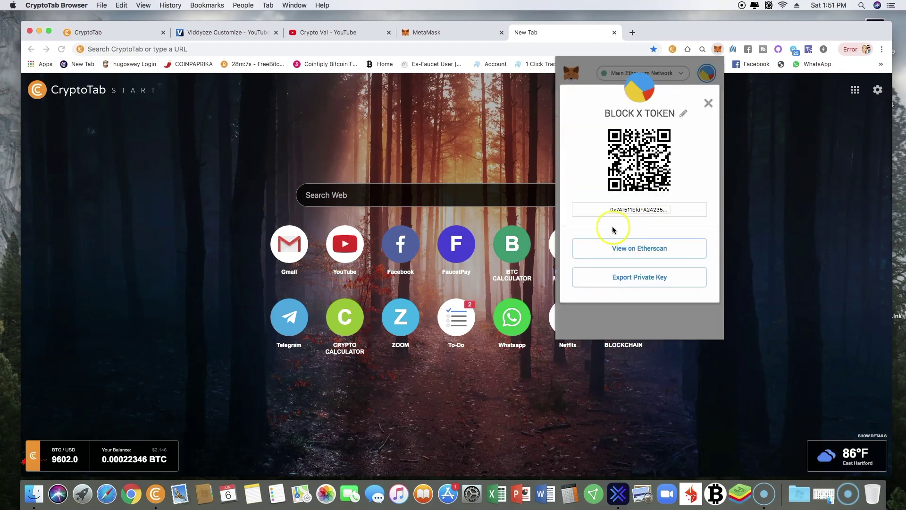
click(709, 103)
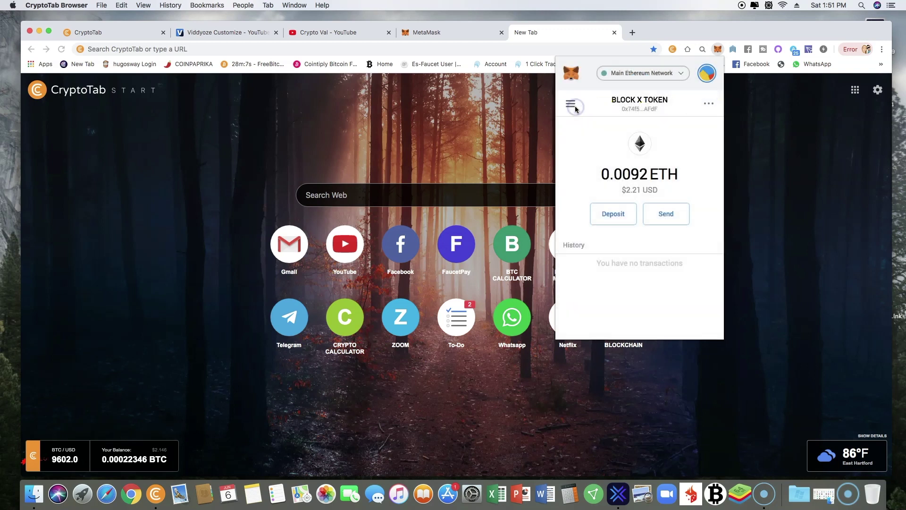
click(575, 106)
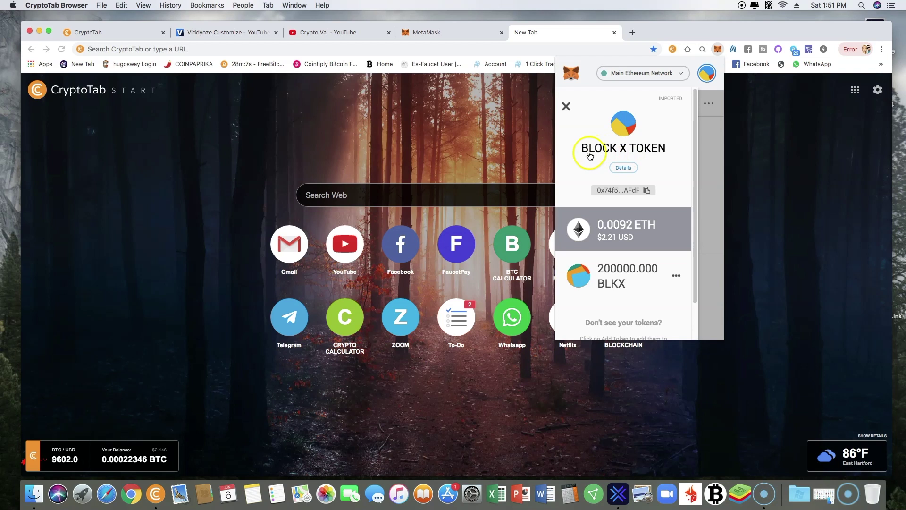
click(705, 134)
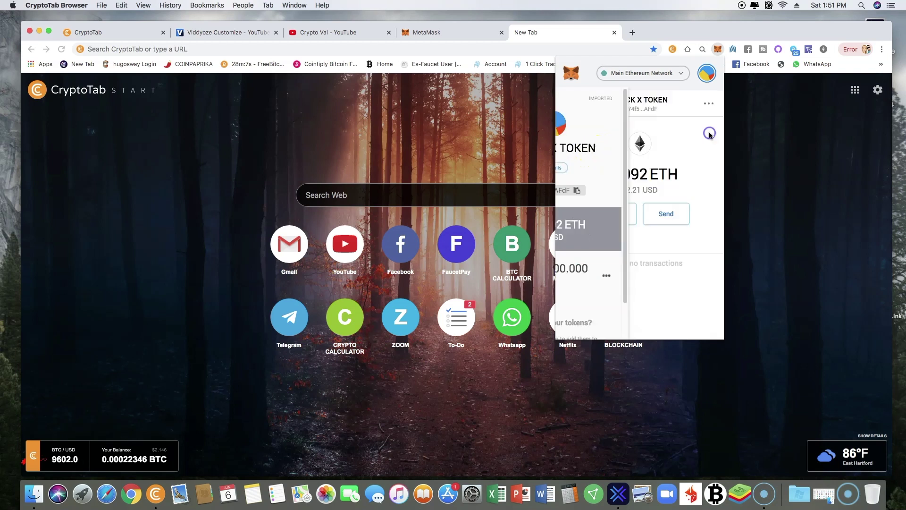